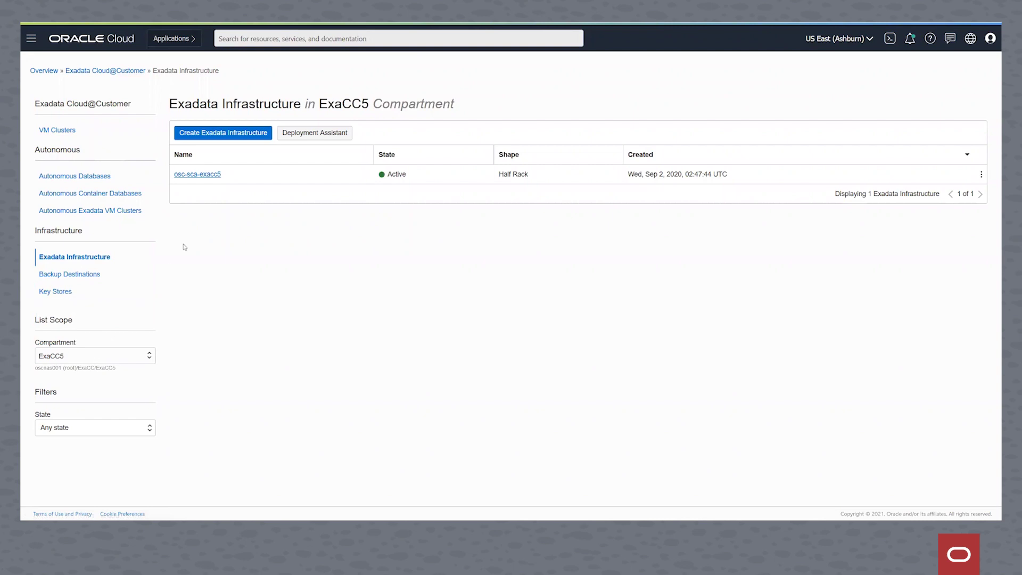
- Confirm osc-sca-exacc5 has no upcoming maintenance, then return to its details page
{"action": "left_click", "coordinate": [208, 175]}
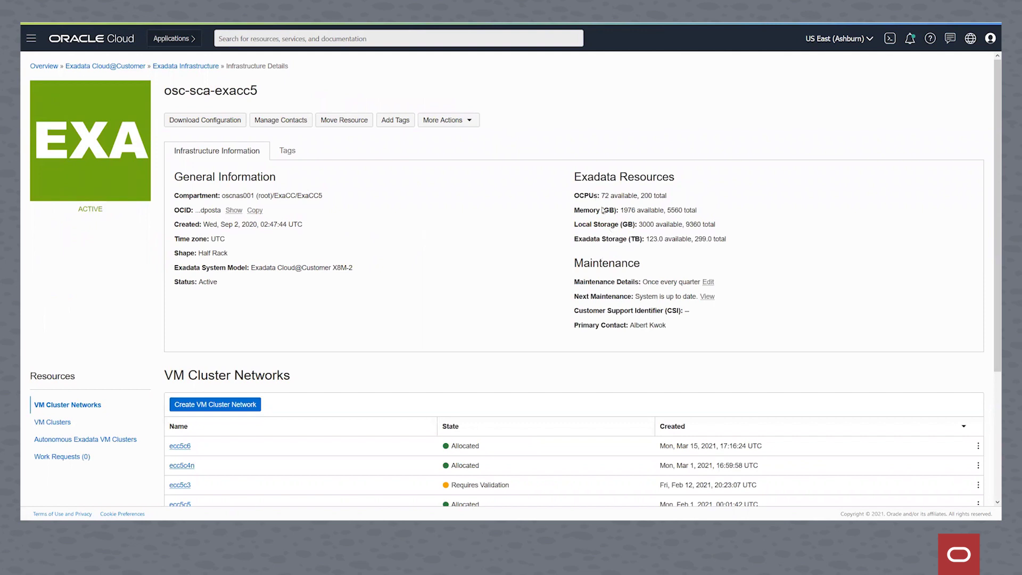
{"action": "left_click", "coordinate": [708, 297]}
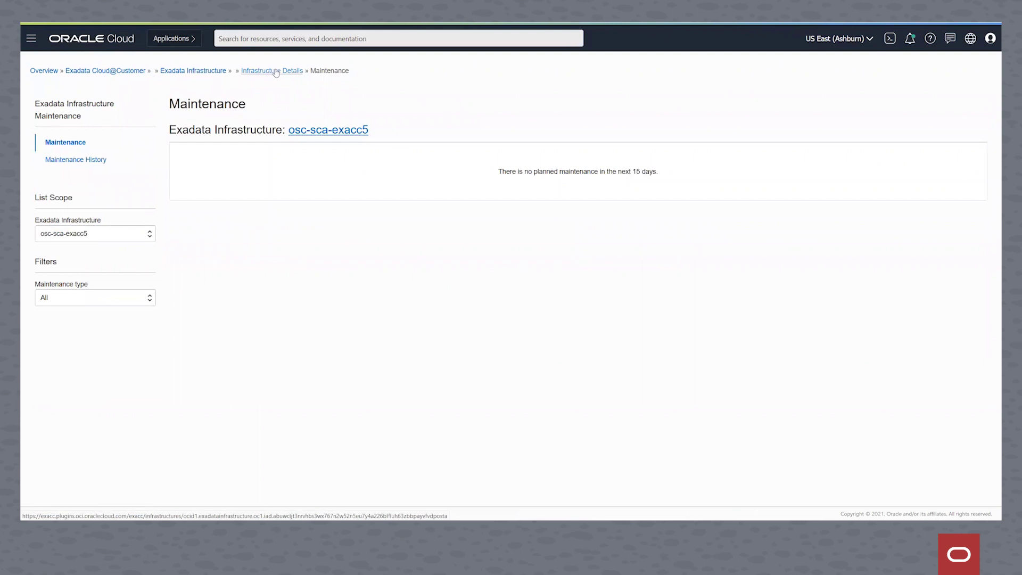
{"action": "left_click", "coordinate": [324, 131]}
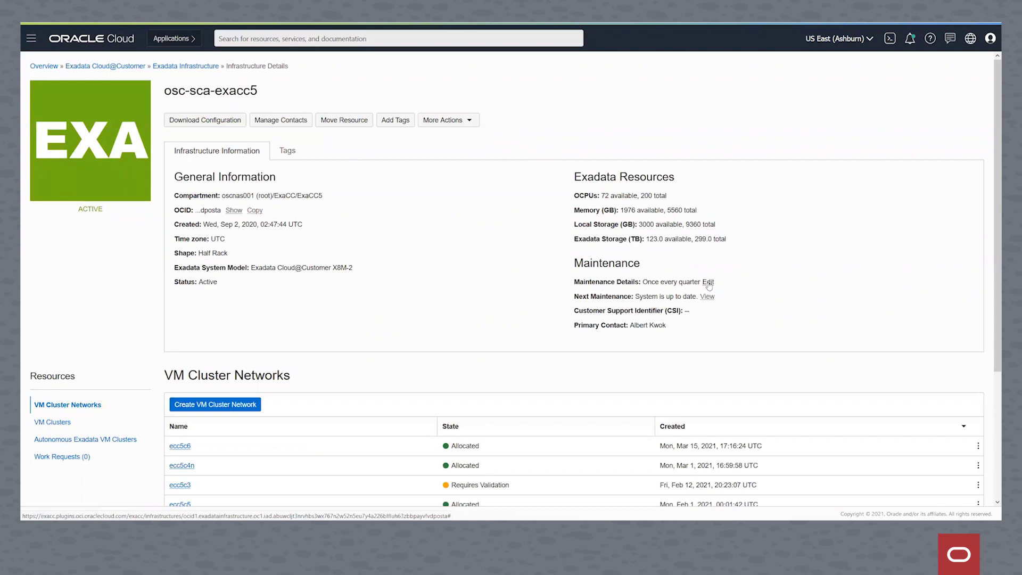
- Switch to a custom schedule and deselect January, February, March, May, June, August, September and December
{"action": "left_click", "coordinate": [708, 282]}
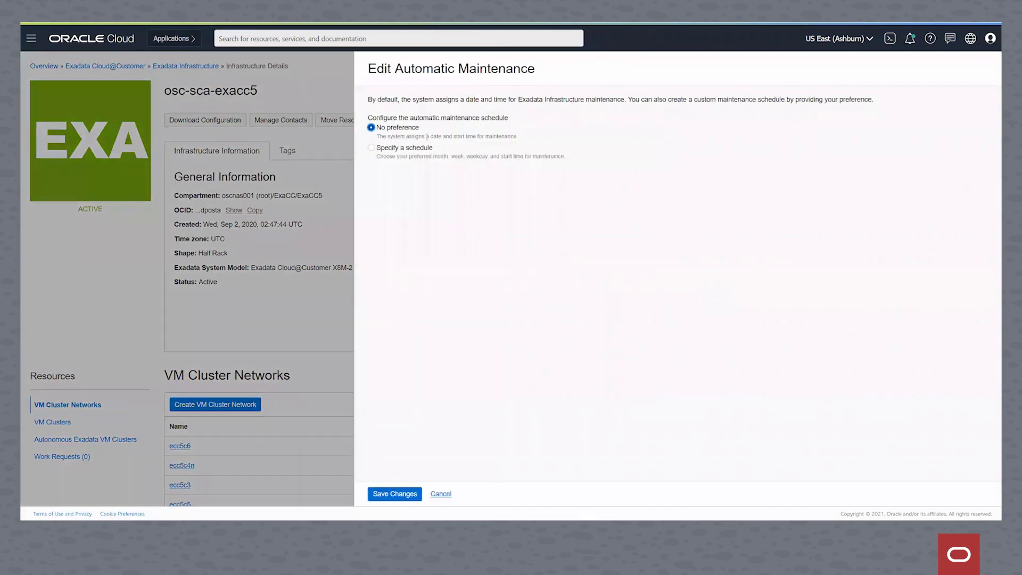
{"action": "left_click", "coordinate": [385, 151]}
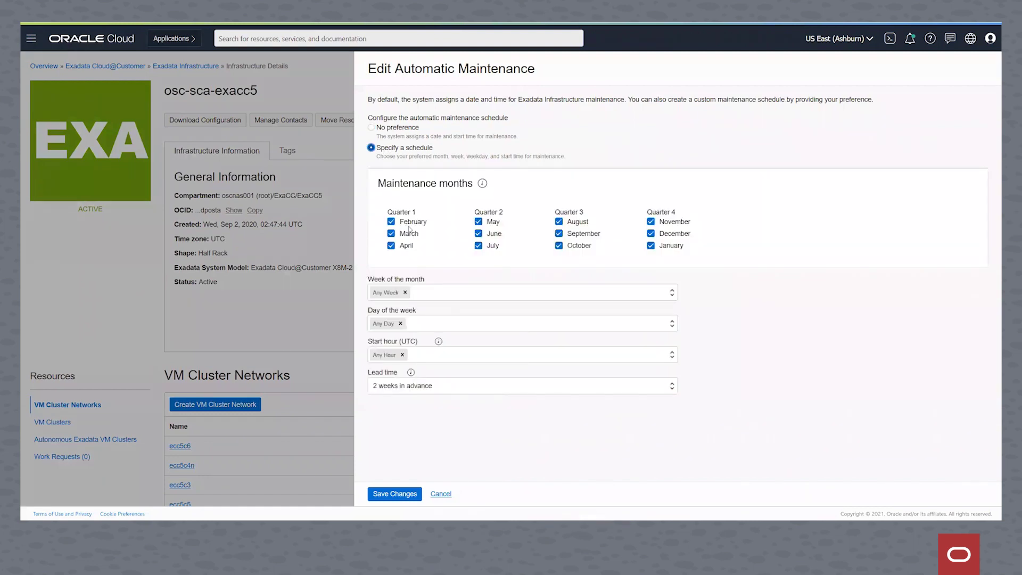
{"action": "left_click", "coordinate": [409, 224]}
{"action": "left_click", "coordinate": [492, 224]}
{"action": "left_click", "coordinate": [495, 235]}
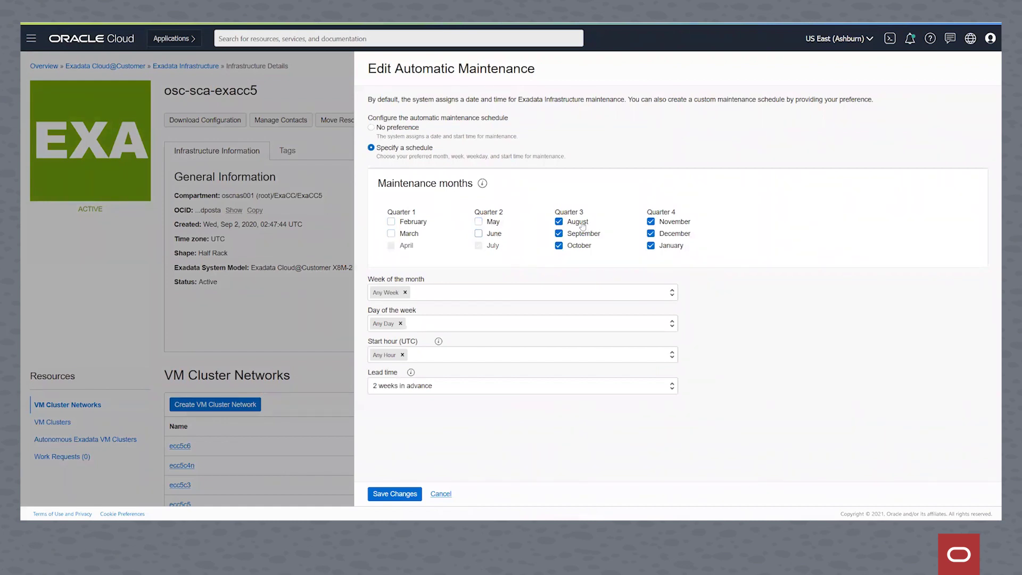
{"action": "left_click", "coordinate": [580, 224]}
{"action": "left_click", "coordinate": [675, 247]}
{"action": "left_click", "coordinate": [675, 235]}
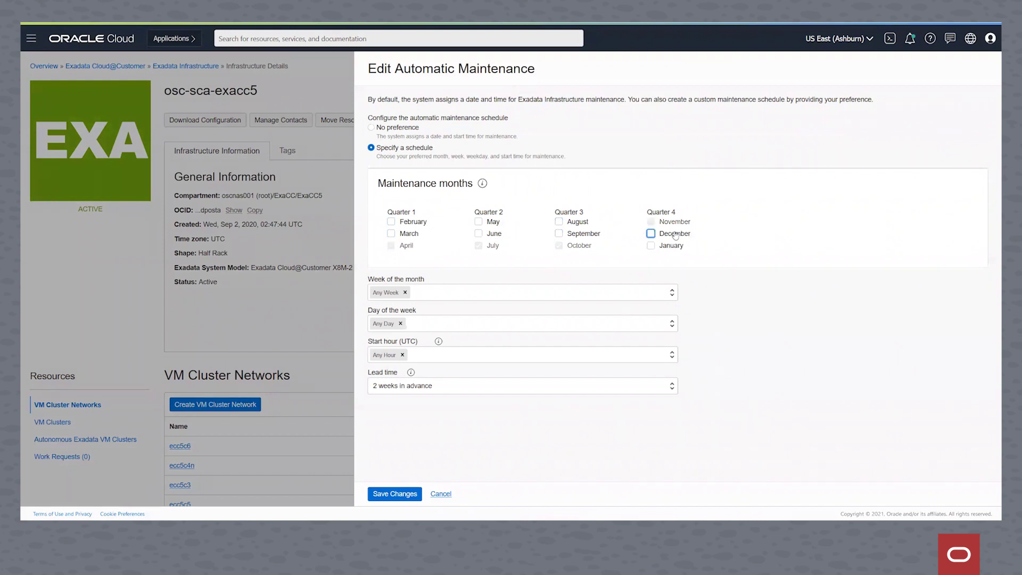
- Choose Week 1, Saturday, 14:00 - 14:59 UTC and 3 weeks' lead time, then save
{"action": "left_click", "coordinate": [410, 297]}
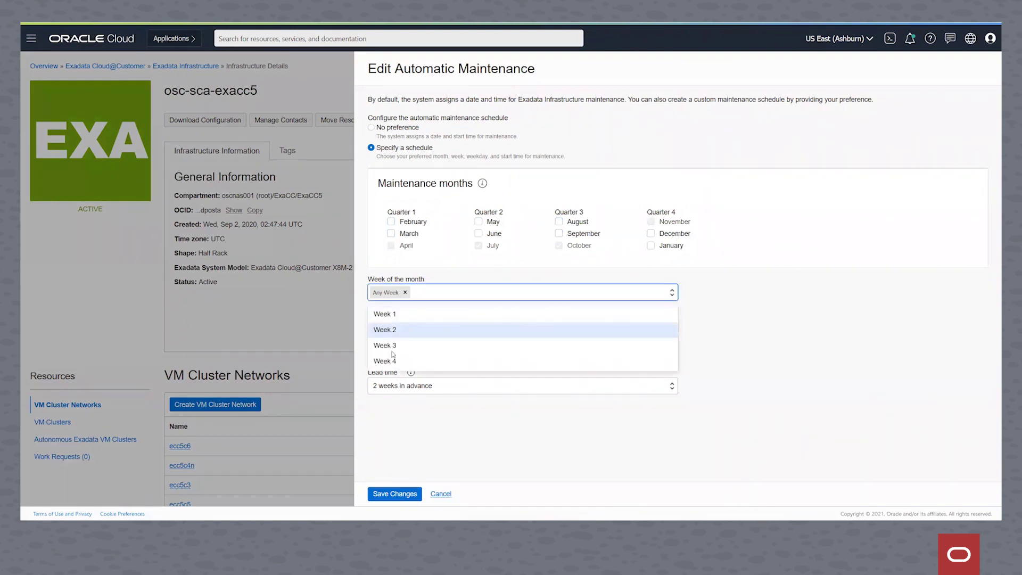
{"action": "left_click", "coordinate": [394, 316]}
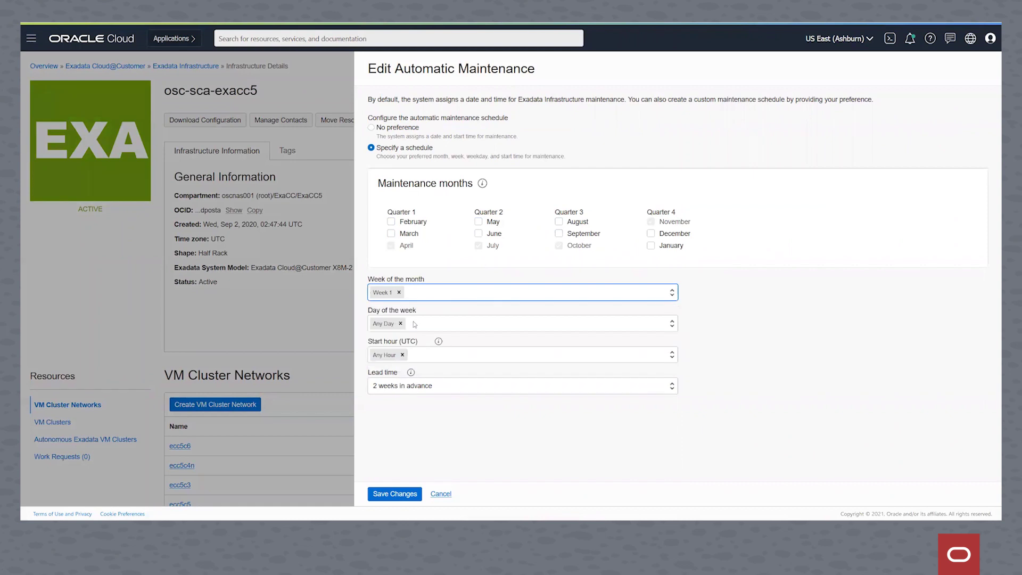
{"action": "left_click", "coordinate": [423, 324]}
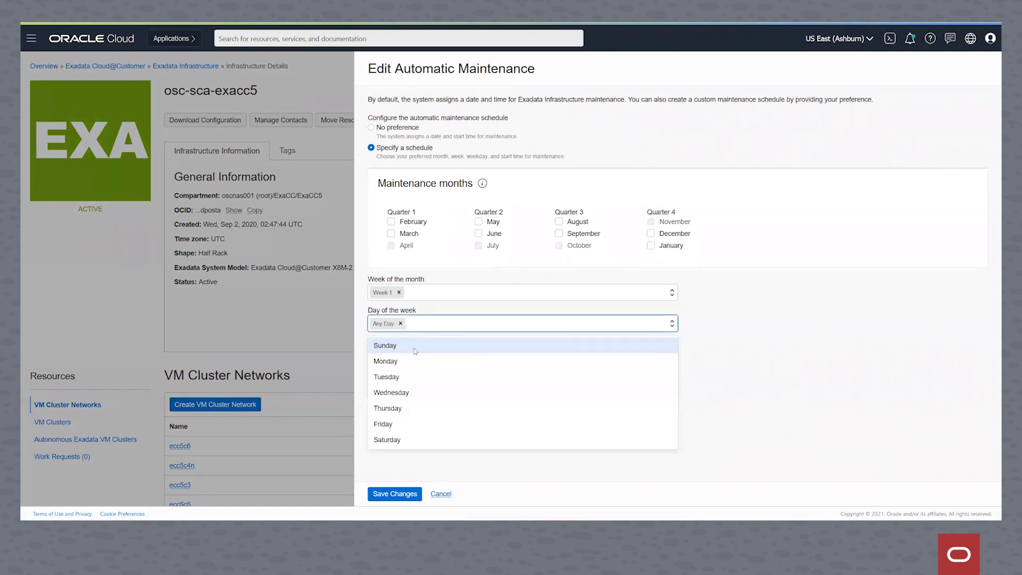
{"action": "left_click", "coordinate": [401, 440]}
{"action": "left_click", "coordinate": [427, 356]}
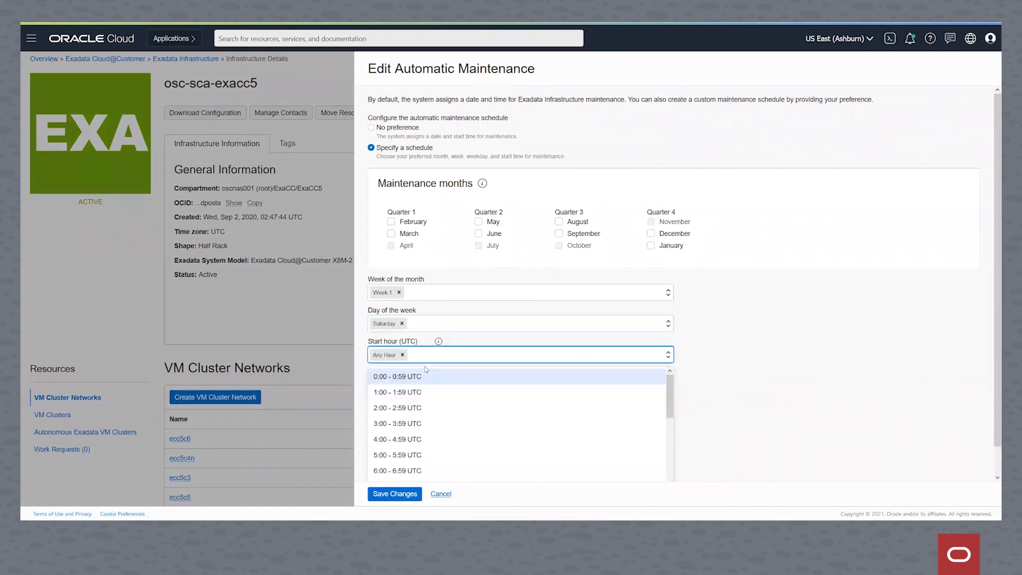
{"action": "scroll", "coordinate": [418, 414], "scroll_direction": "down", "scroll_amount": 5}
{"action": "left_click", "coordinate": [418, 413]}
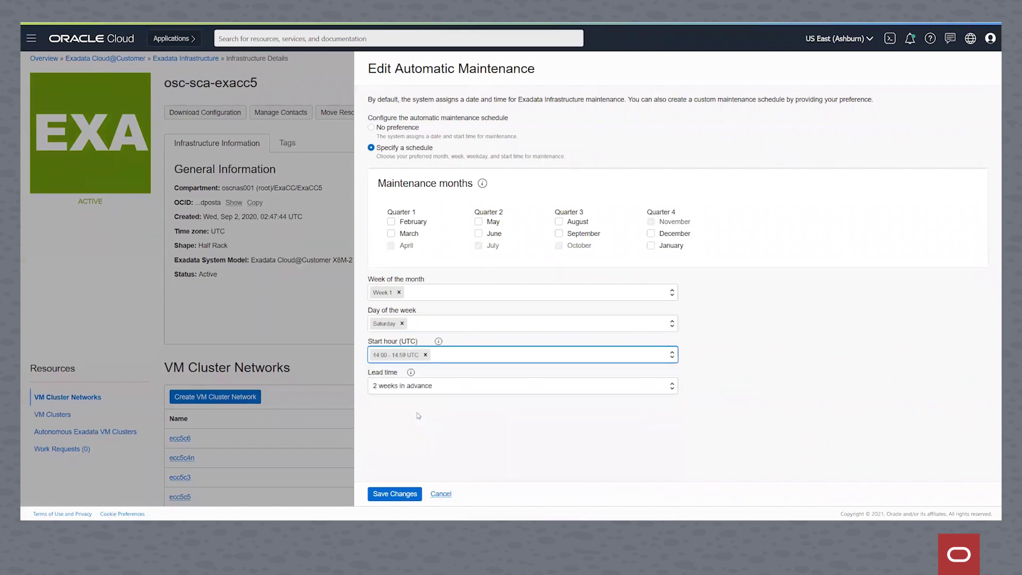
{"action": "left_click", "coordinate": [424, 389]}
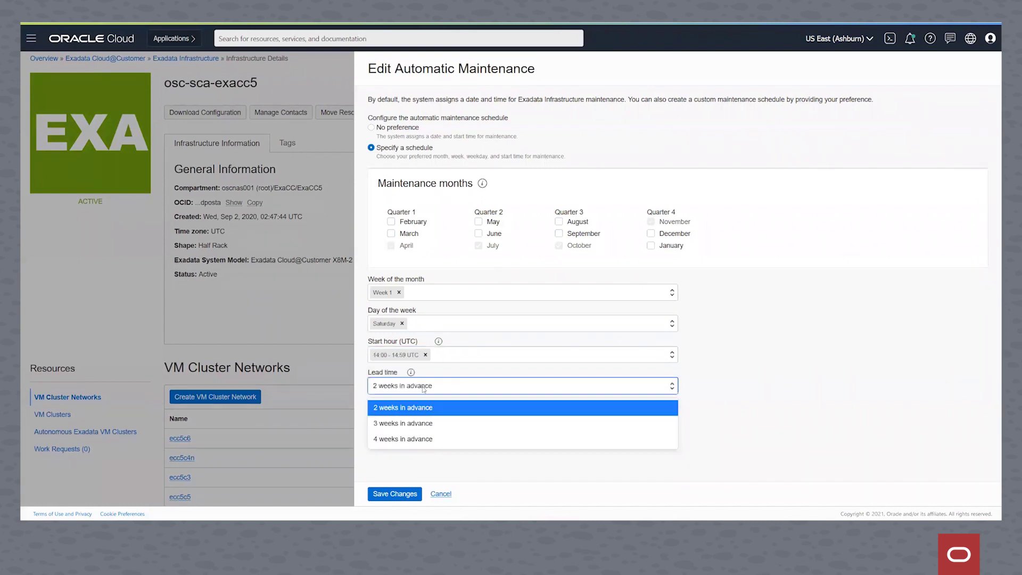
{"action": "left_click", "coordinate": [421, 426]}
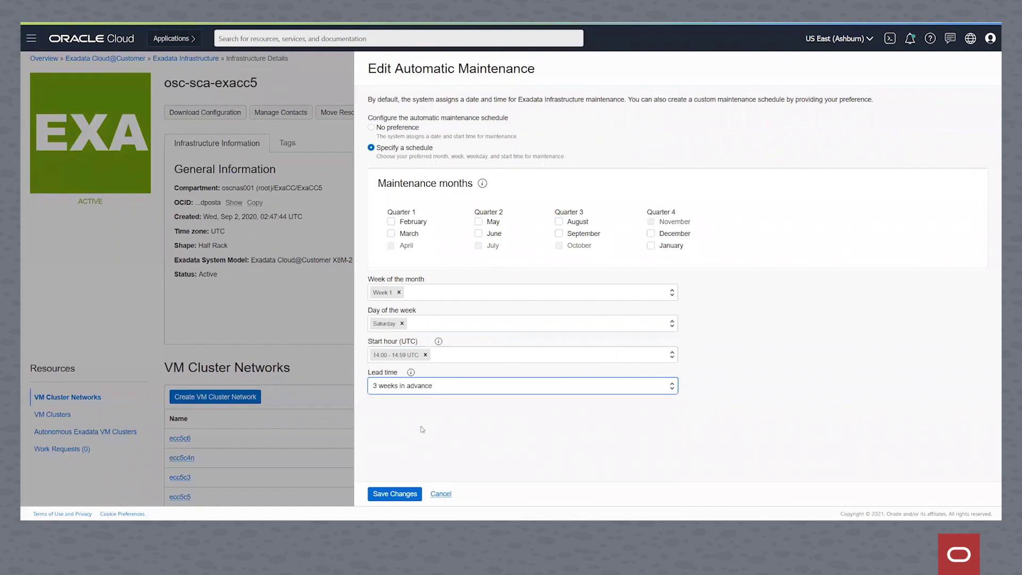
{"action": "left_click", "coordinate": [408, 494]}
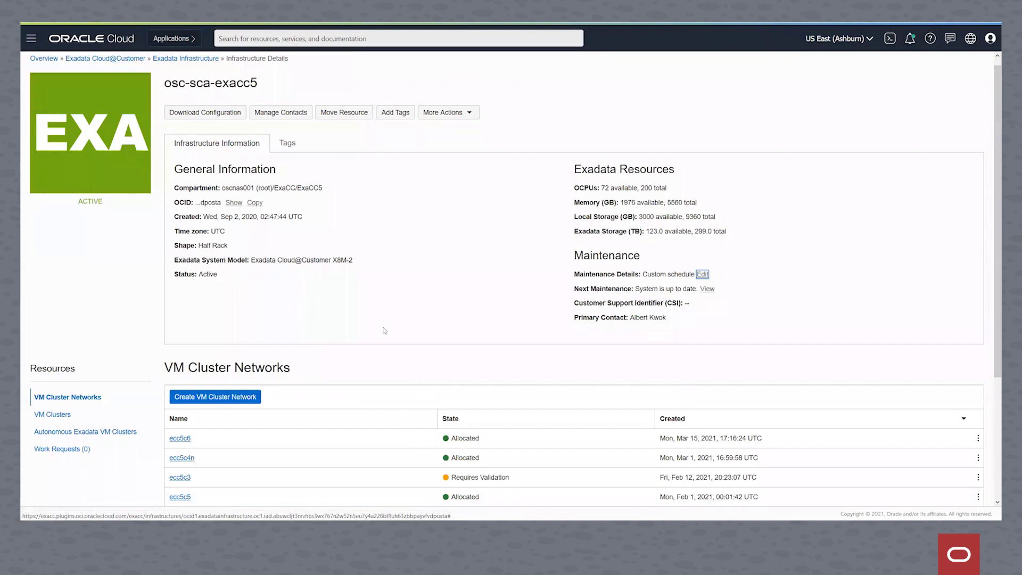
- View osc-sca-exacc5's next maintenance, which reports the system as up to date
{"action": "left_click", "coordinate": [707, 290]}
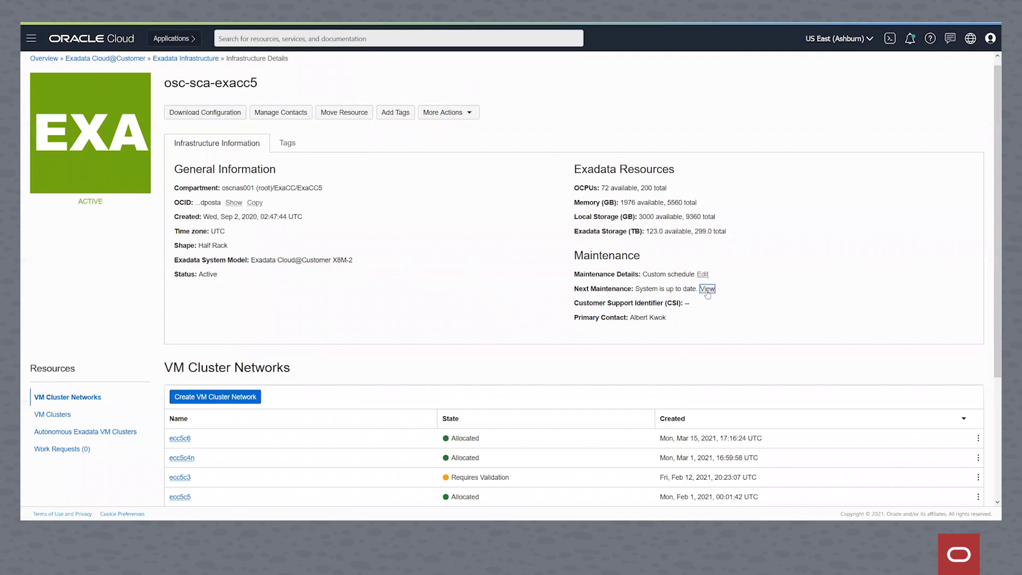